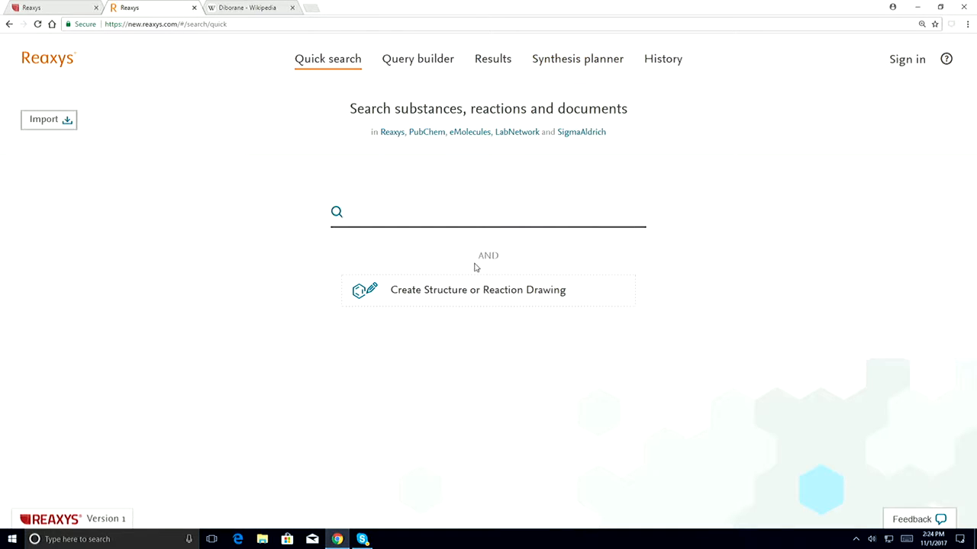
Step: Start a structure drawing and load a structure template from the chemical name Diborane
left_click(476, 292)
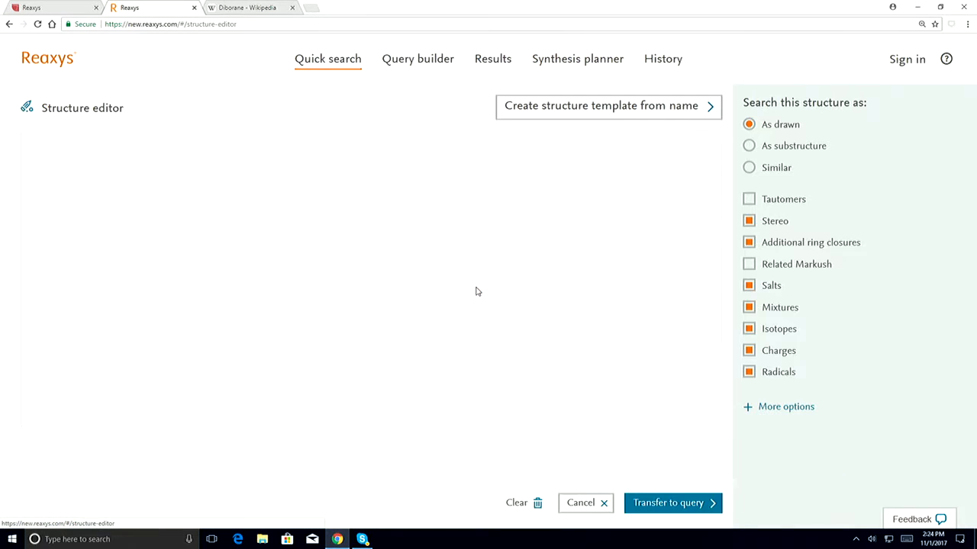
left_click(586, 112)
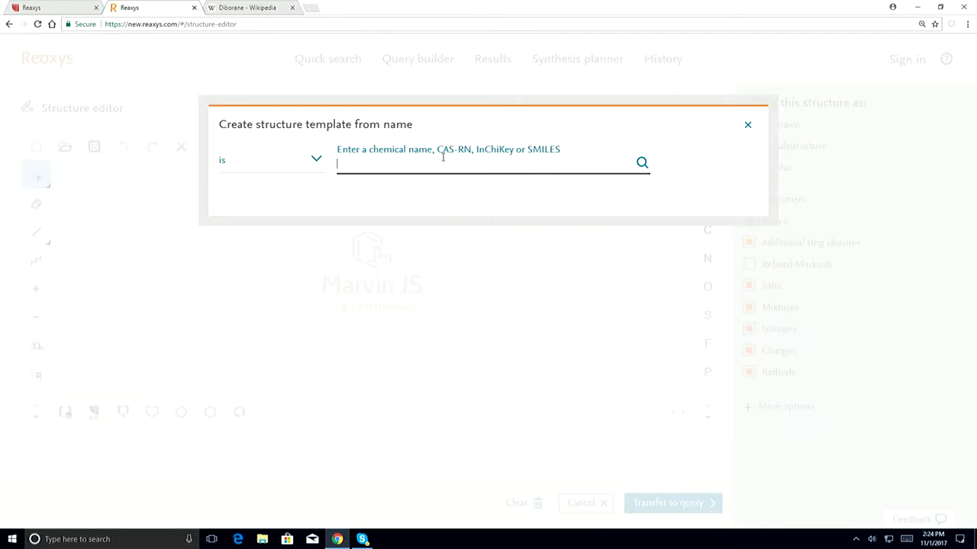
type("Diborane")
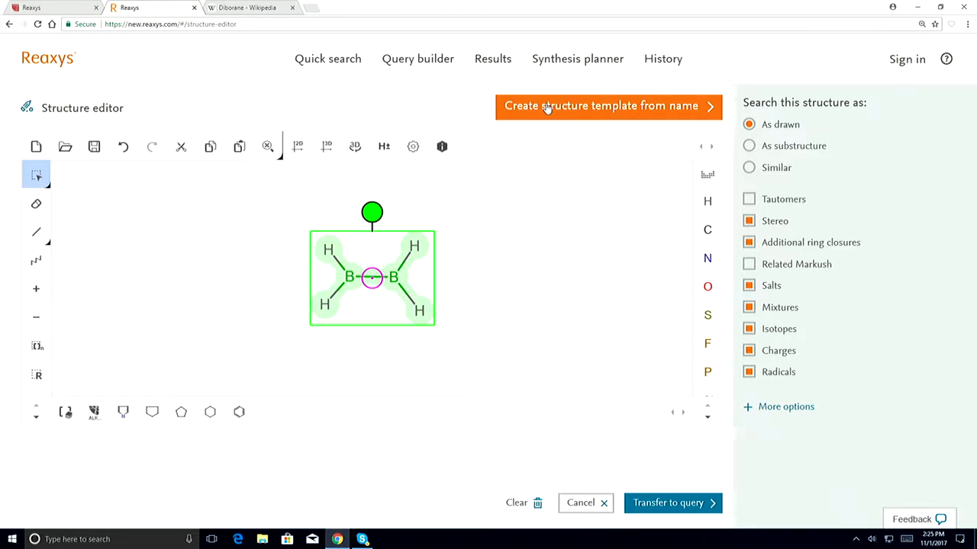
Step: Switch to the Wikipedia article on diborane and copy the first InChI key, KLDBIFITUCWVCC-UHFFFAOYSA-N
left_click(266, 9)
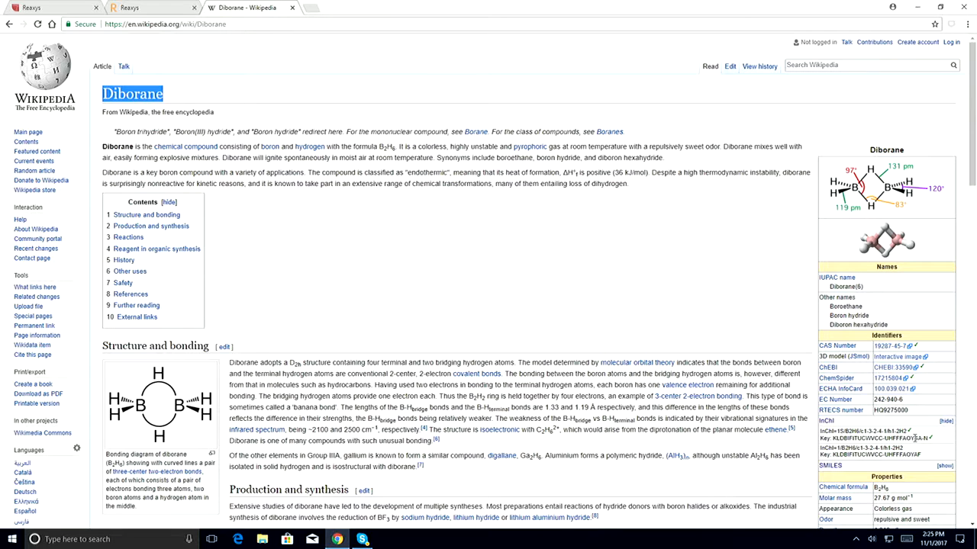
left_click_drag(929, 439, 843, 447)
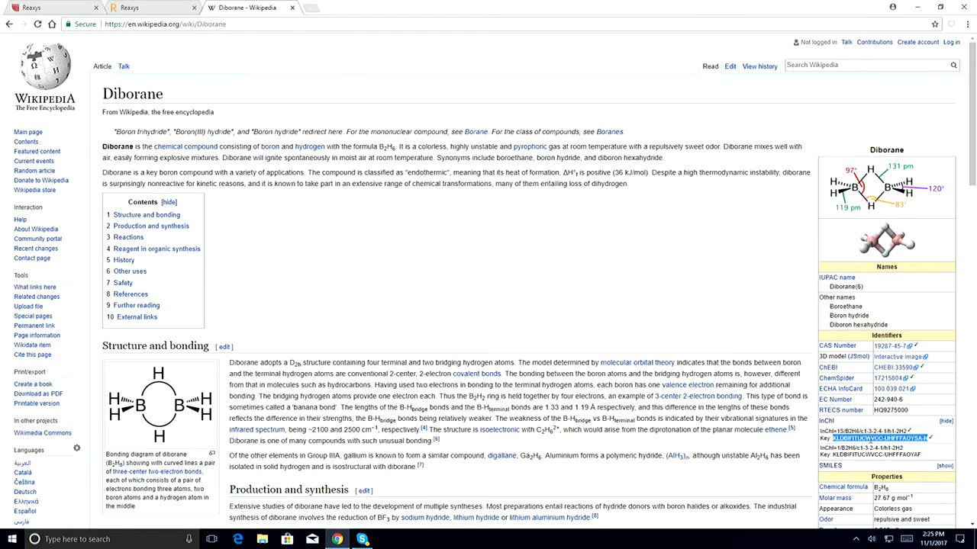
left_click(745, 334)
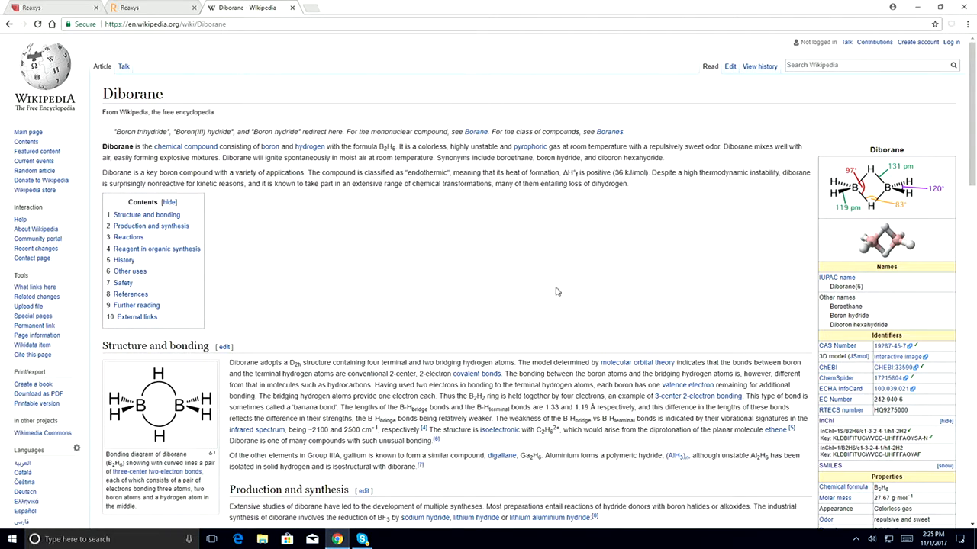
Step: Back in Reaxys, replace the drawn structure with the diborane template for InChIKey KLDBIFITUCWVCC-UHFFFAOYSA-N that shows bridging hydrogens
left_click(154, 11)
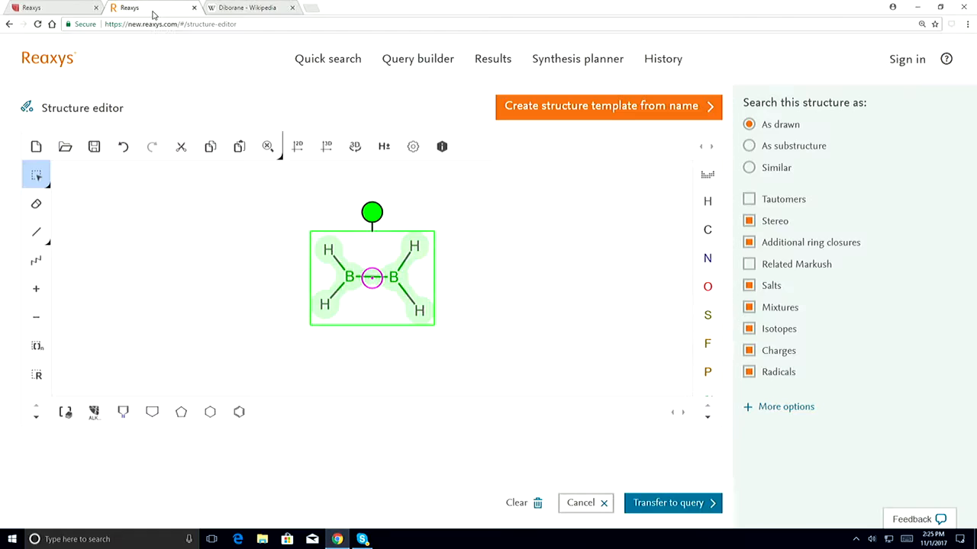
left_click(537, 503)
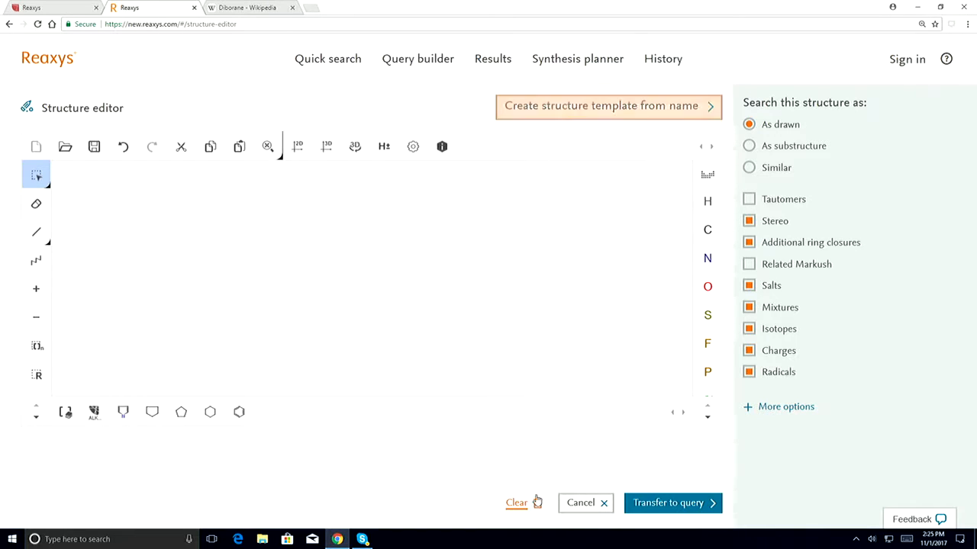
left_click(597, 112)
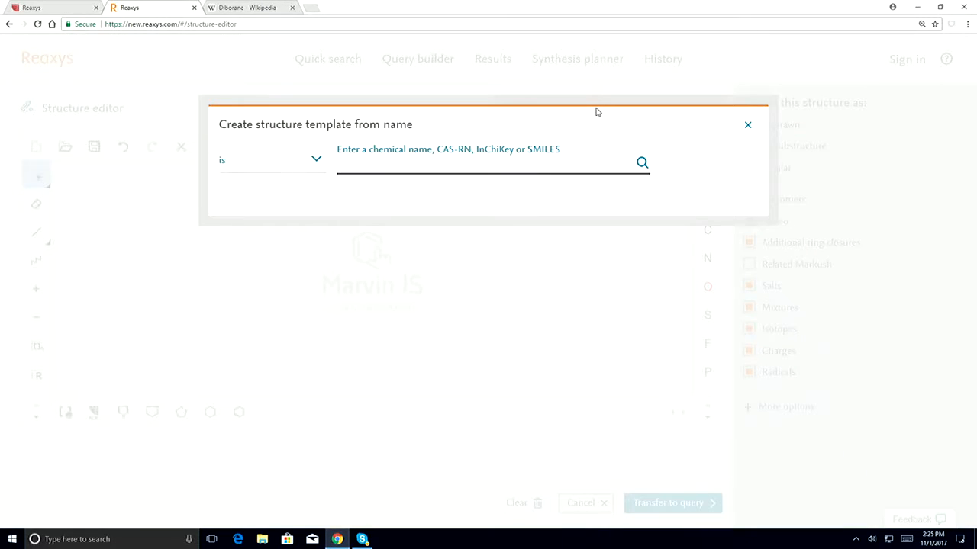
type("KLDBIFITUCWVCC-UHFFFAOYSA-N")
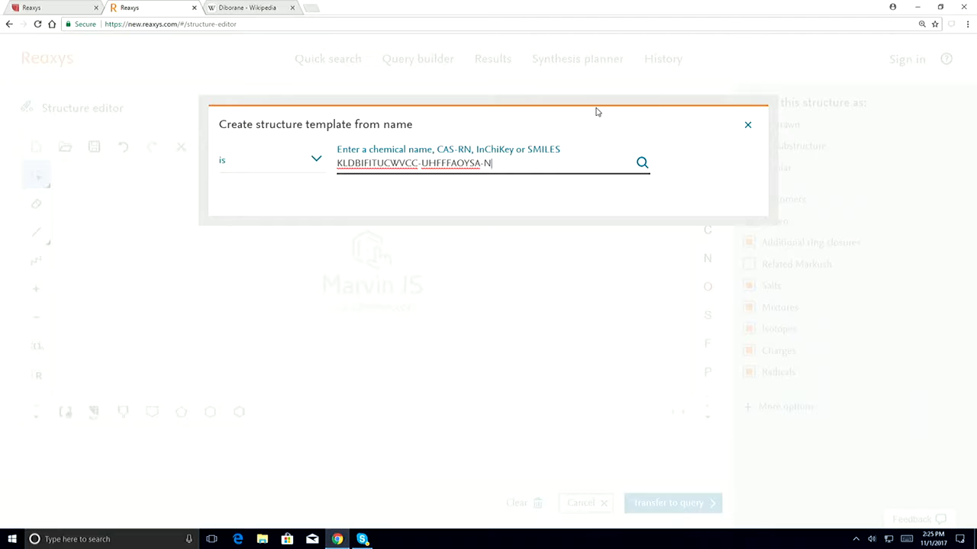
key("Return")
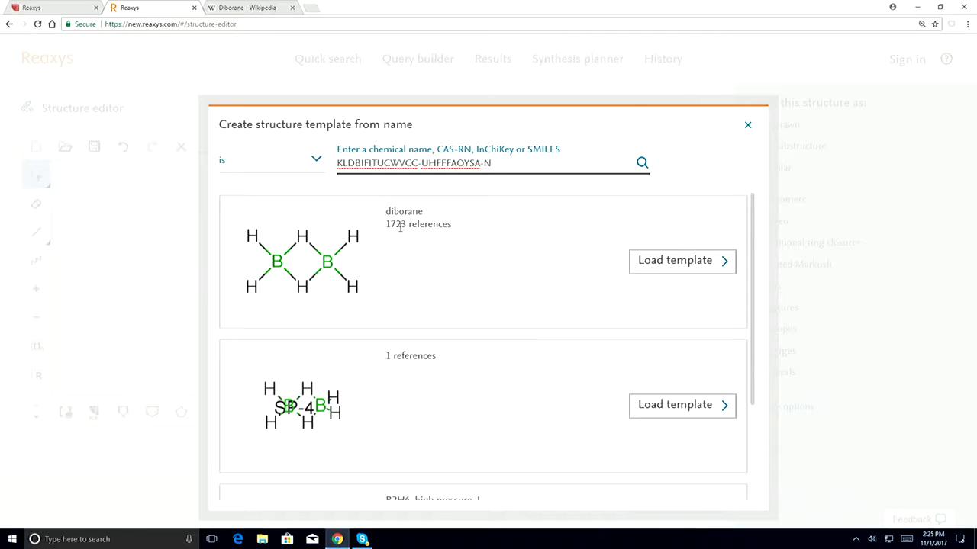
left_click(662, 263)
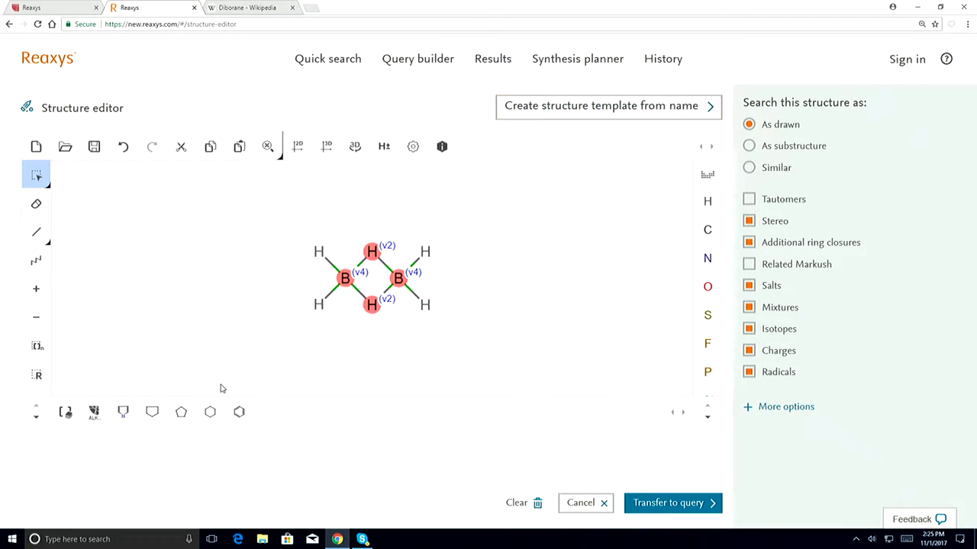
Step: Draw a straight horizontal reaction arrow beneath the diborane structure
left_click(38, 418)
left_click(38, 418)
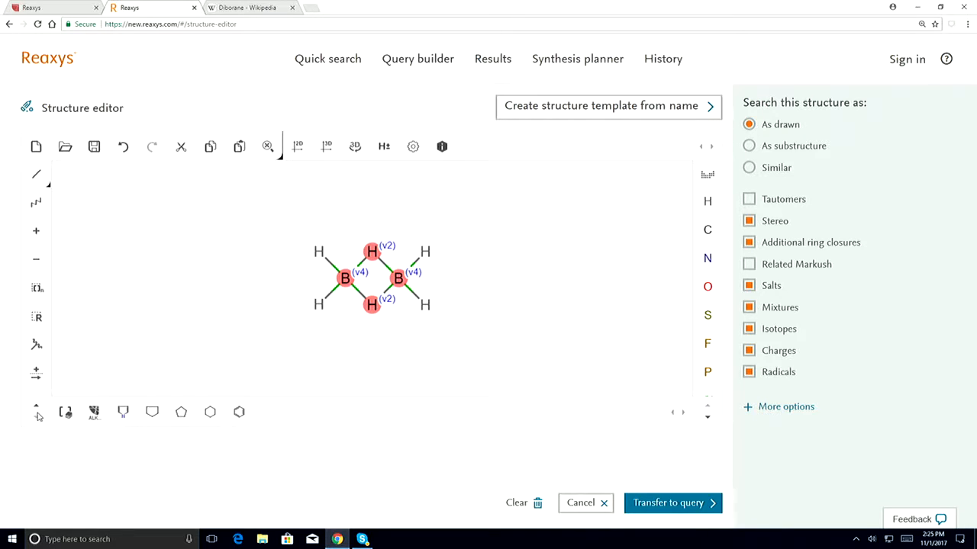
left_click(38, 417)
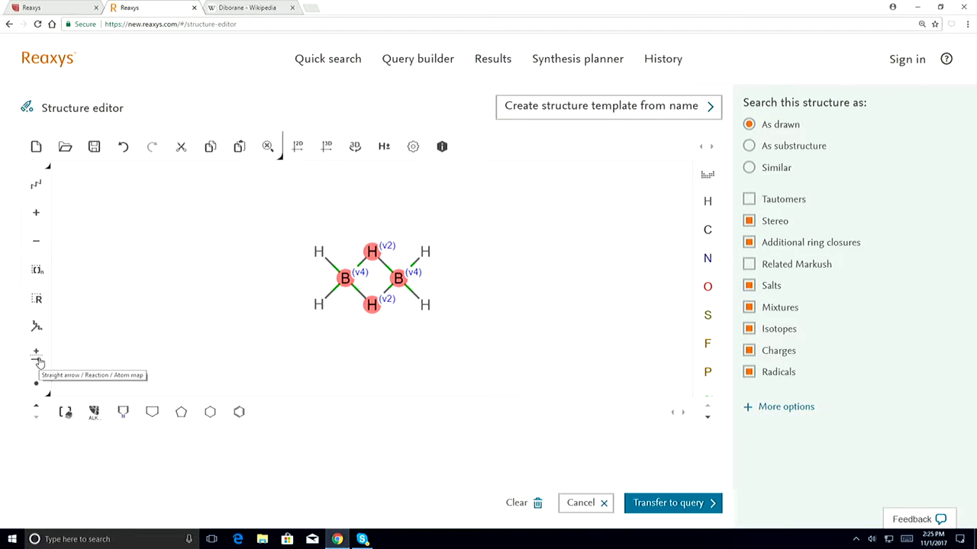
left_click(38, 358)
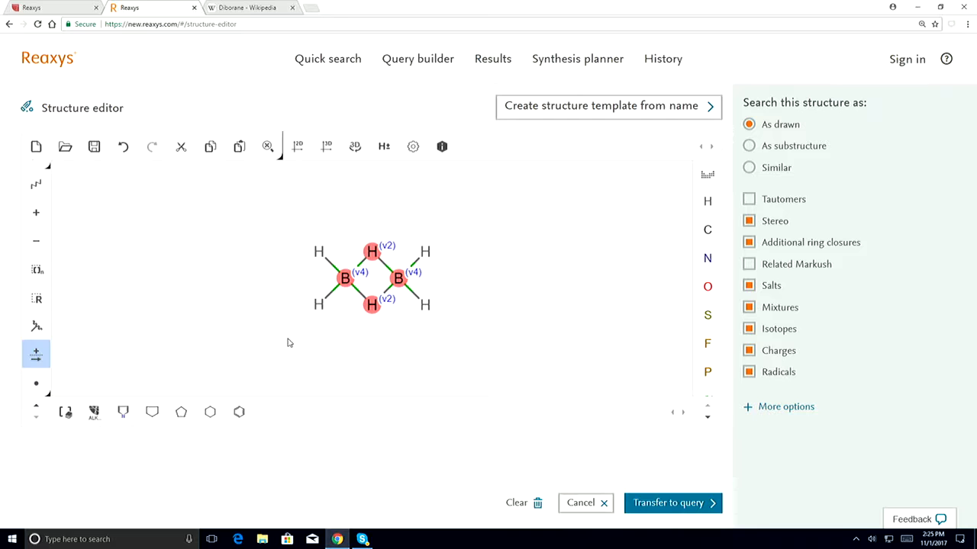
left_click_drag(302, 339, 466, 340)
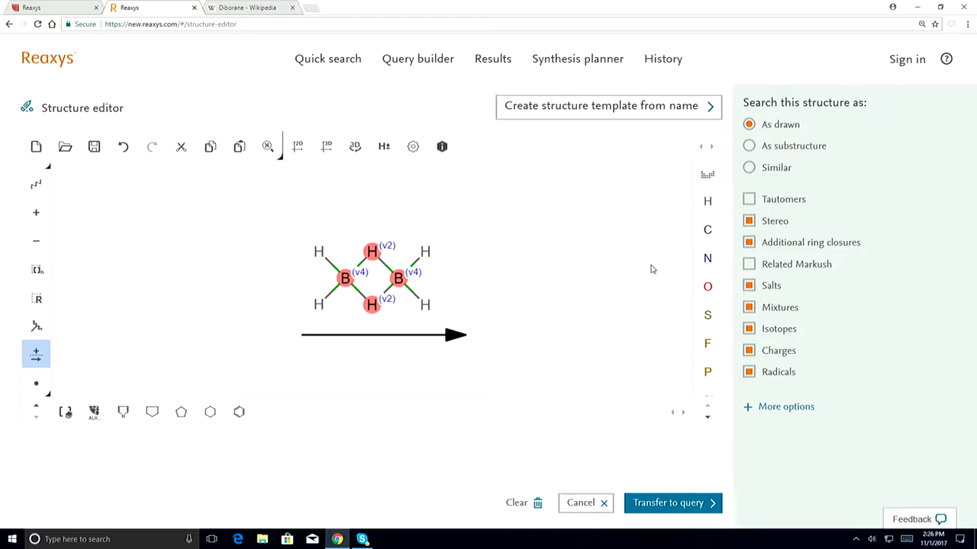
Step: Run a quick search with the reaction drawing and open its query in the Query Builder, replacing the existing form
left_click(660, 505)
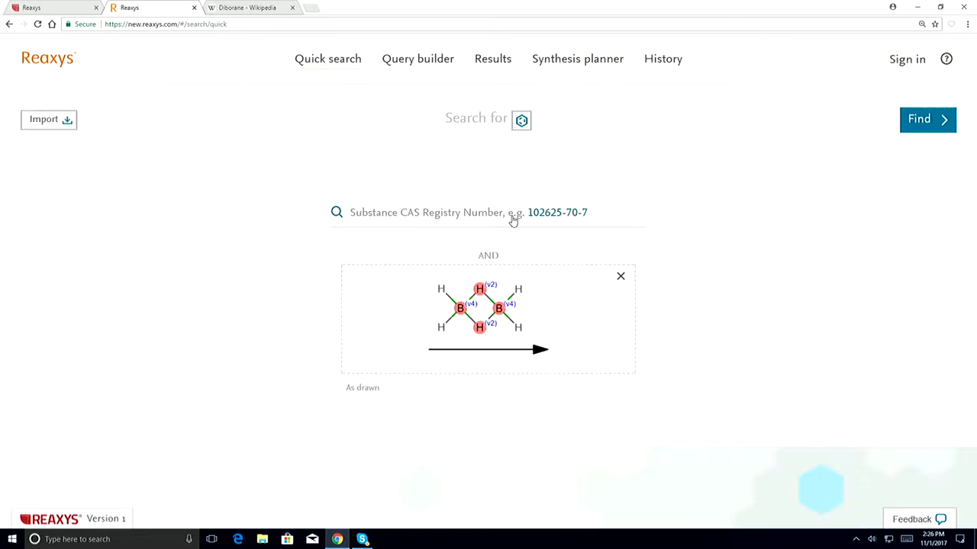
left_click(919, 119)
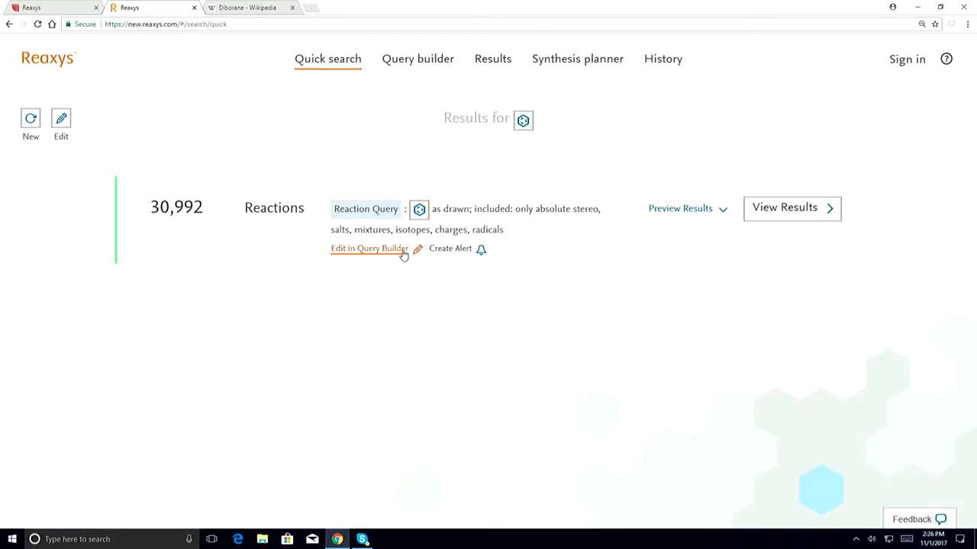
left_click(370, 249)
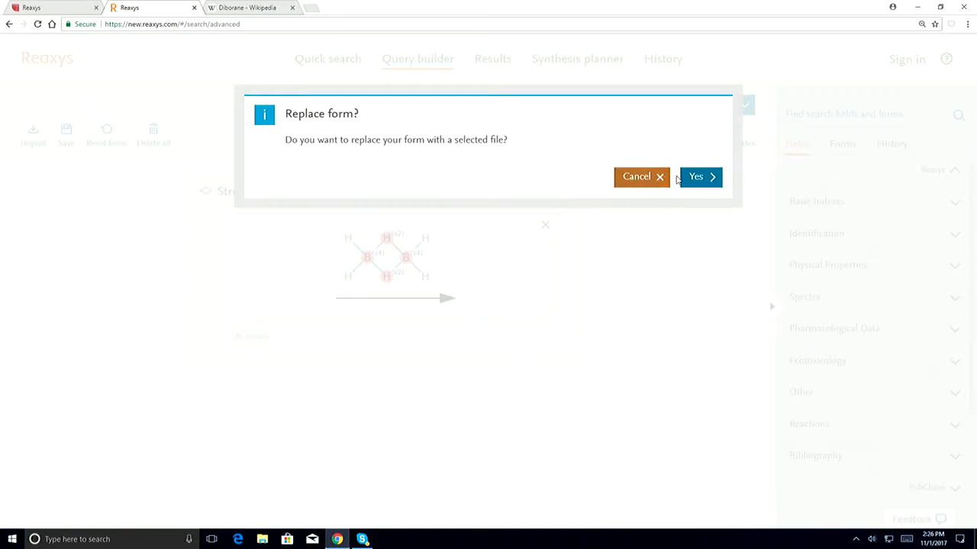
left_click(693, 187)
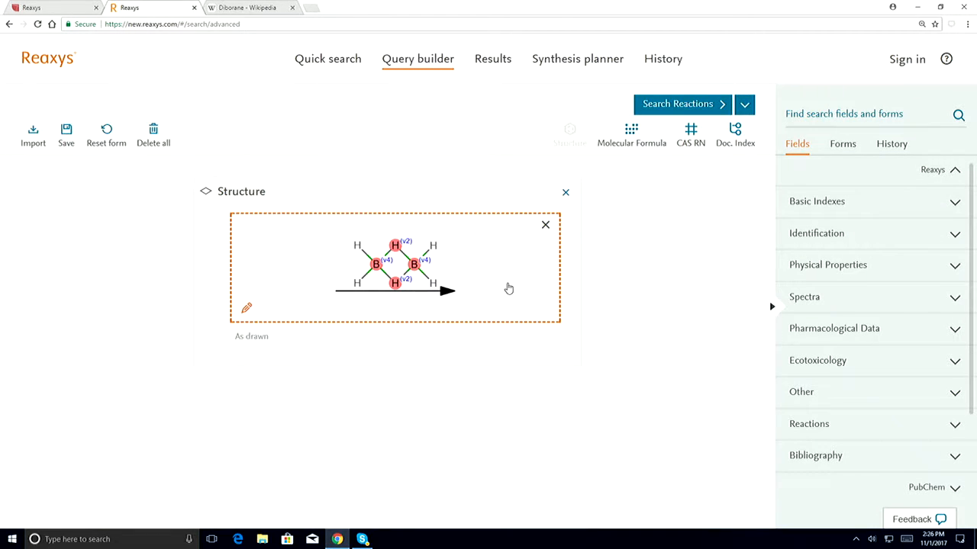
Step: Move the reaction arrow to the right of diborane to make it the reactant, and search for matching reactions
left_click(506, 286)
left_click_drag(386, 315, 532, 276)
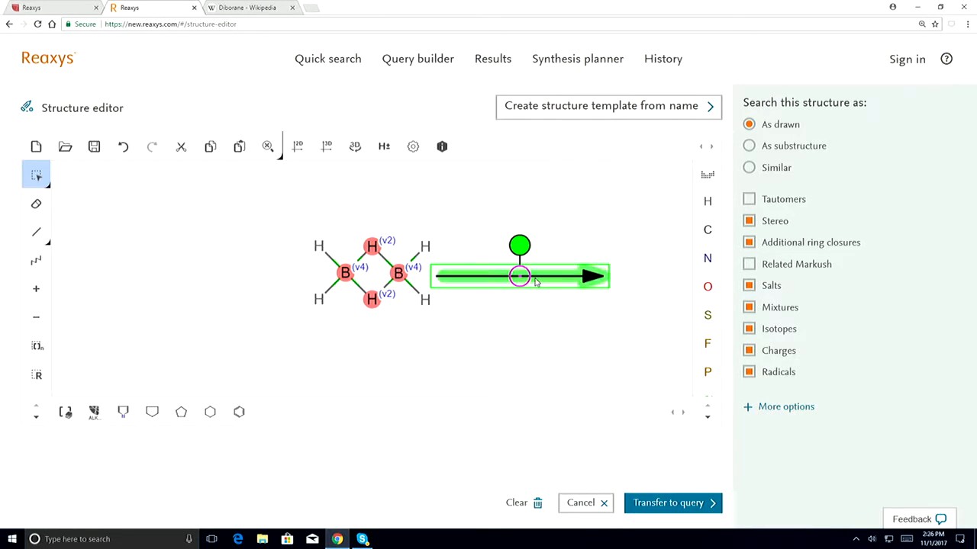
left_click(654, 505)
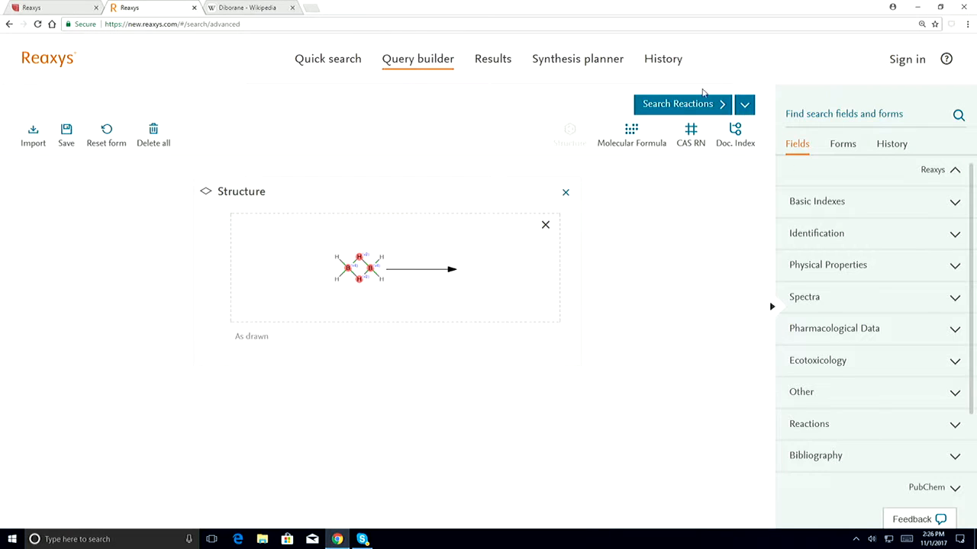
left_click(678, 105)
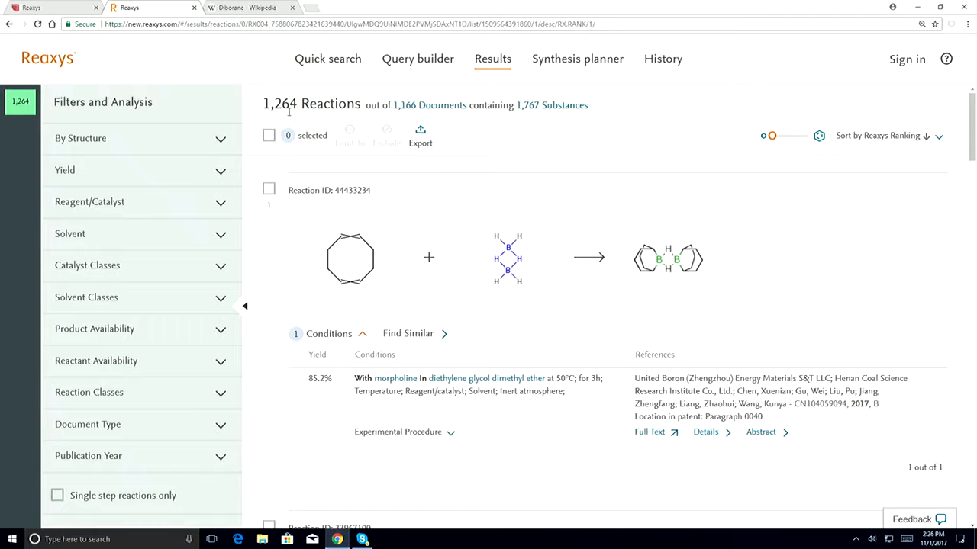
Step: Reopen the query's drawing and move the reaction arrow to the left of diborane to make it the product
left_click(416, 65)
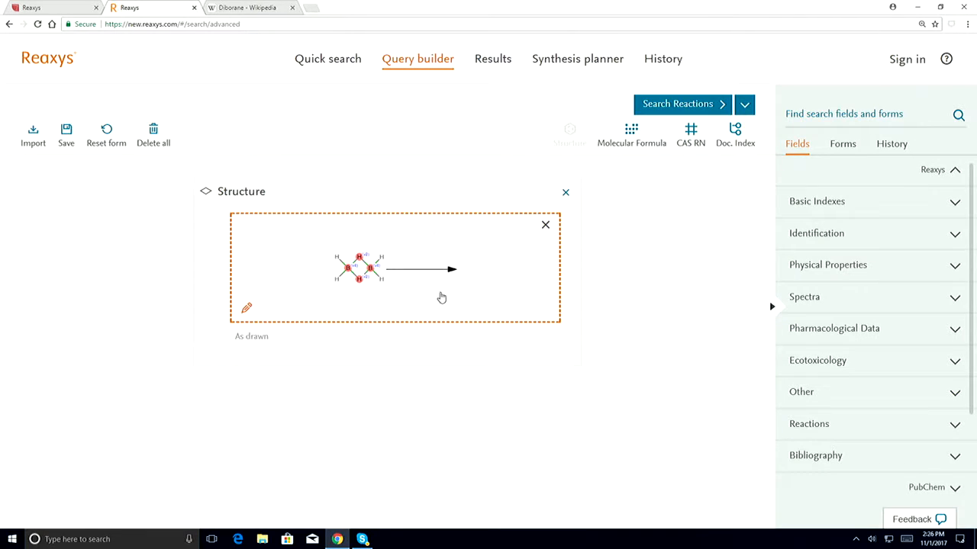
left_click(440, 297)
left_click_drag(434, 282, 190, 279)
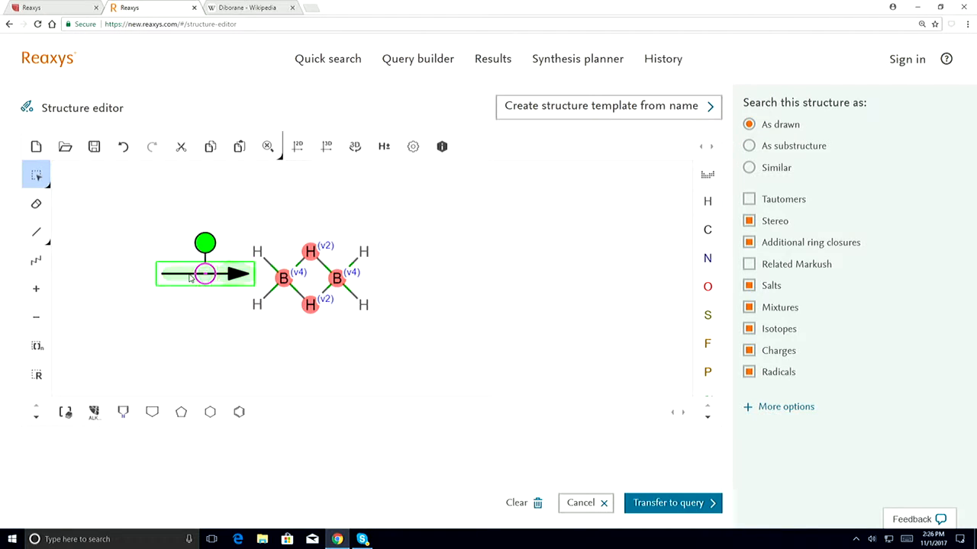
left_click(515, 349)
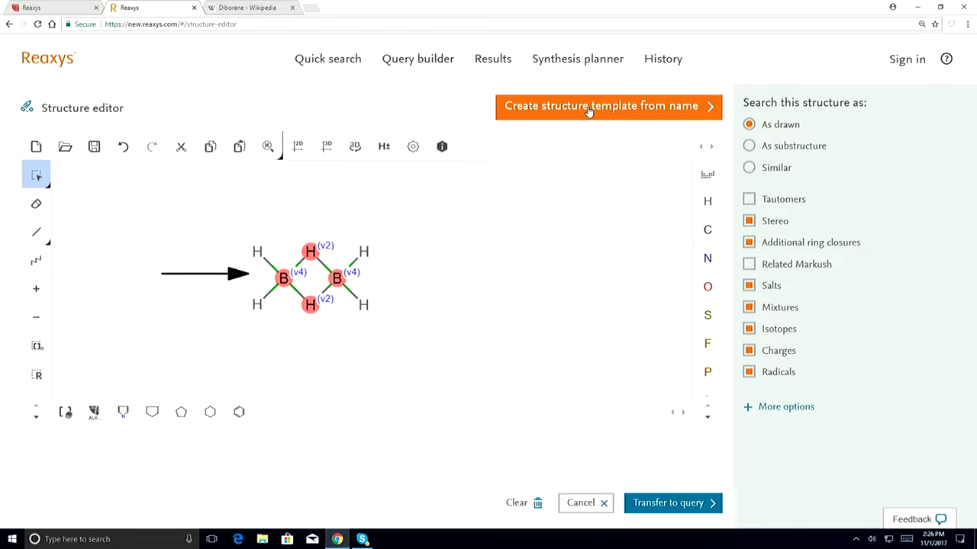
Step: Search for reactions with diborane as the product and look through the first reactions in the results
left_click(646, 507)
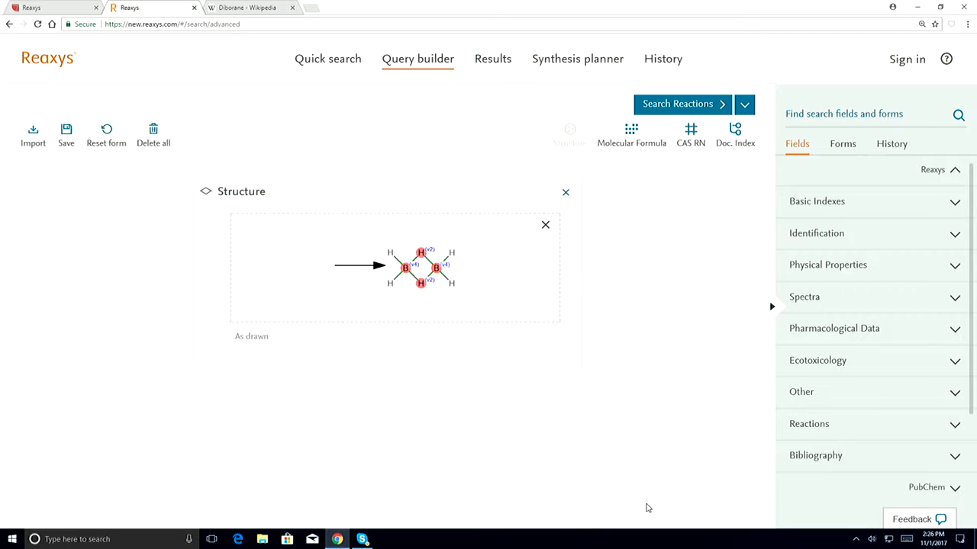
left_click(676, 103)
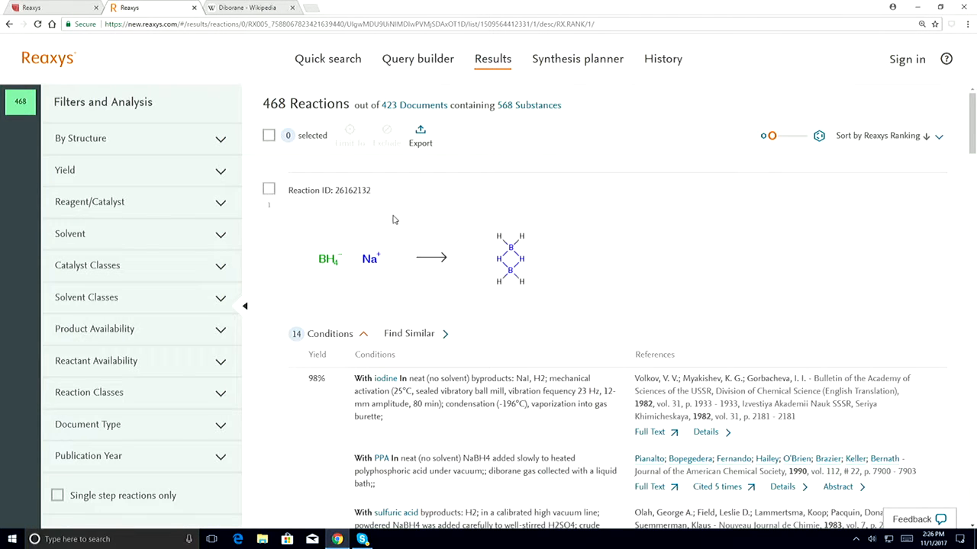
scroll(441, 301, "down", 6)
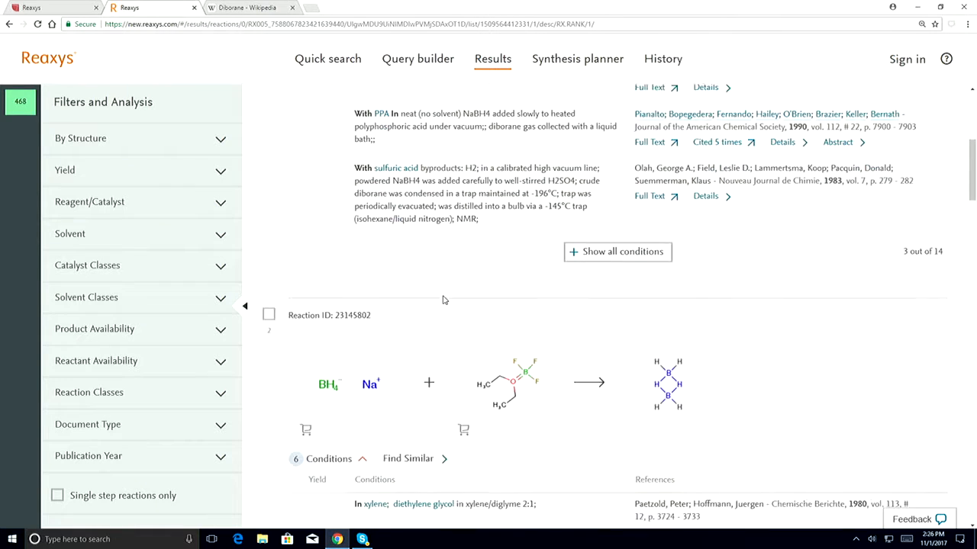
scroll(442, 301, "down", 5)
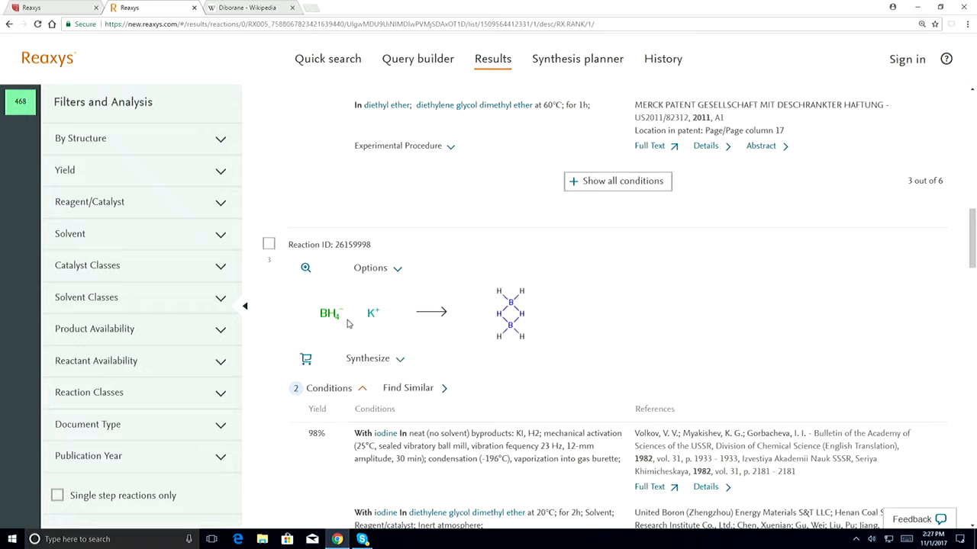
scroll(610, 363, "up", 6)
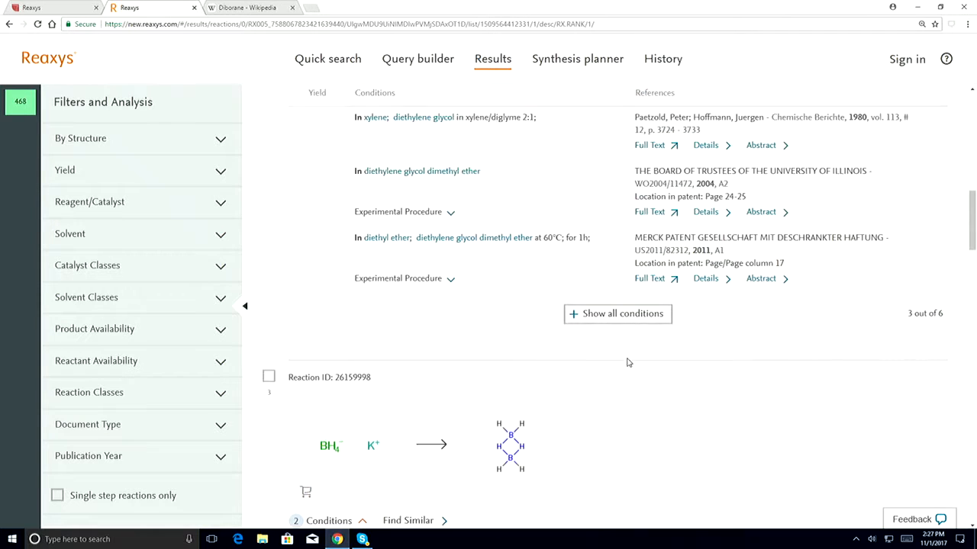
scroll(629, 361, "up", 4)
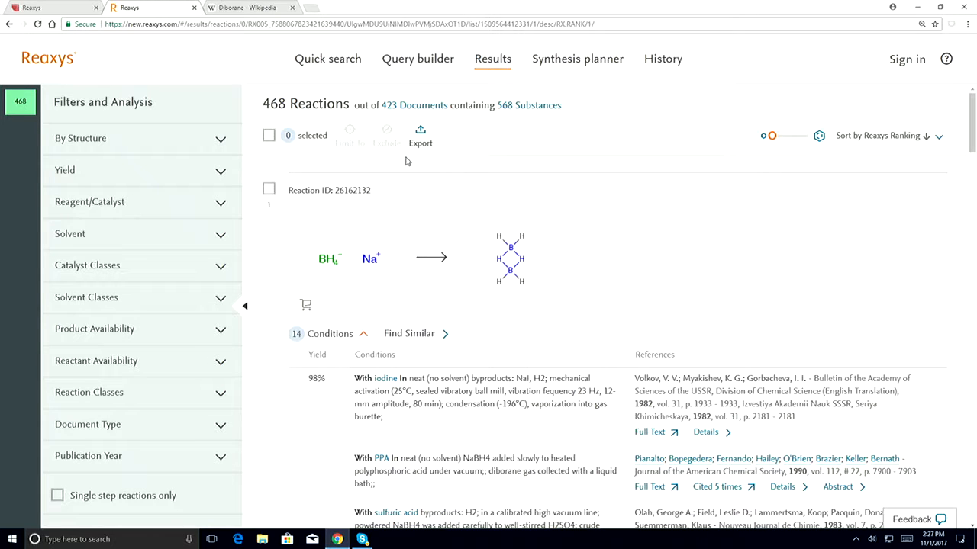
Step: Reopen the query's drawing, add a potassium ion with a positive charge as the reactant before the arrow, and transfer it to the query
left_click(431, 59)
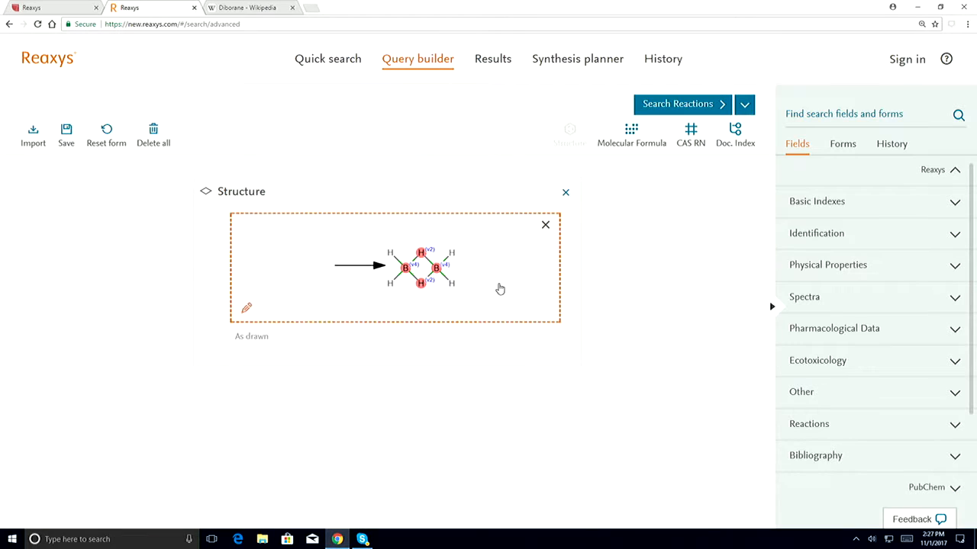
left_click(500, 288)
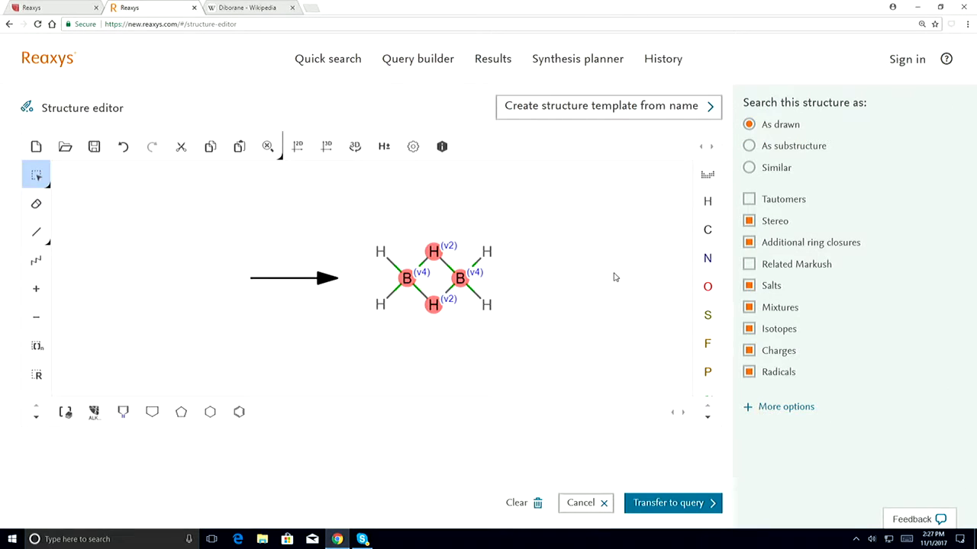
left_click(707, 176)
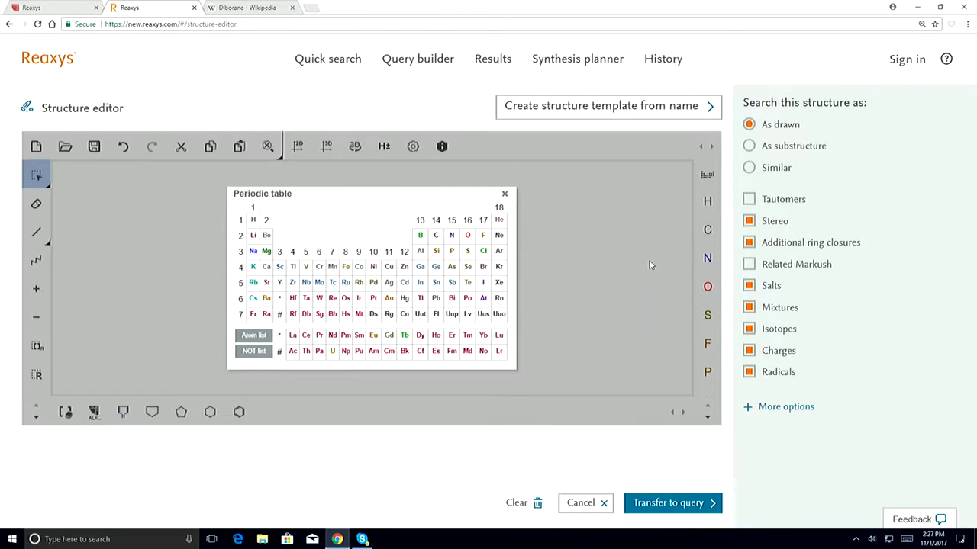
left_click(252, 268)
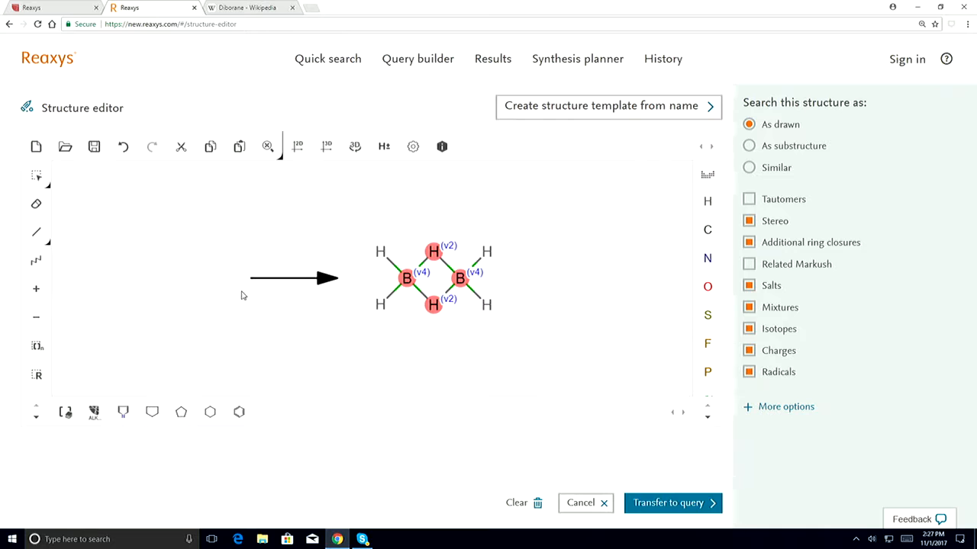
left_click(37, 294)
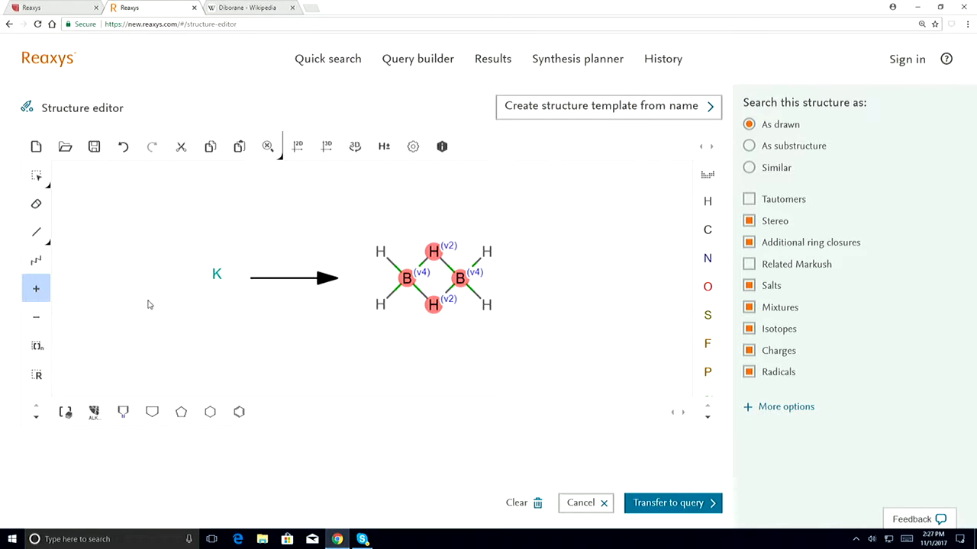
left_click(215, 277)
left_click(670, 503)
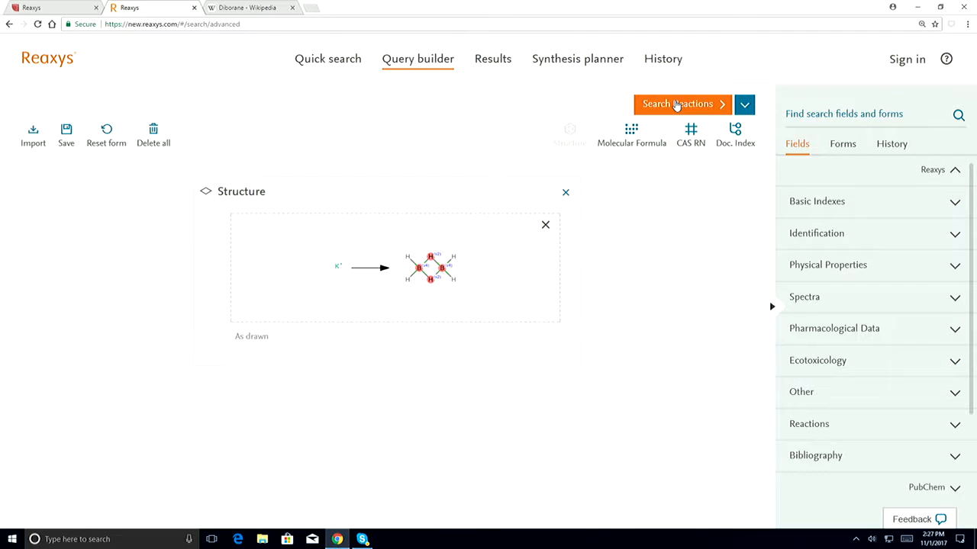
Step: Search for reactions matching the potassium-to-diborane drawing and limit the results to the first reaction
left_click(676, 106)
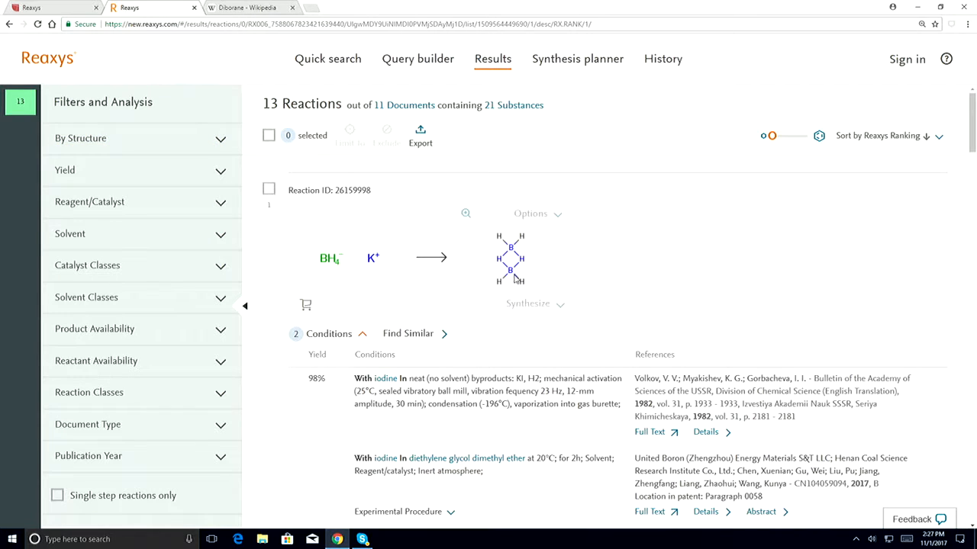
left_click(268, 189)
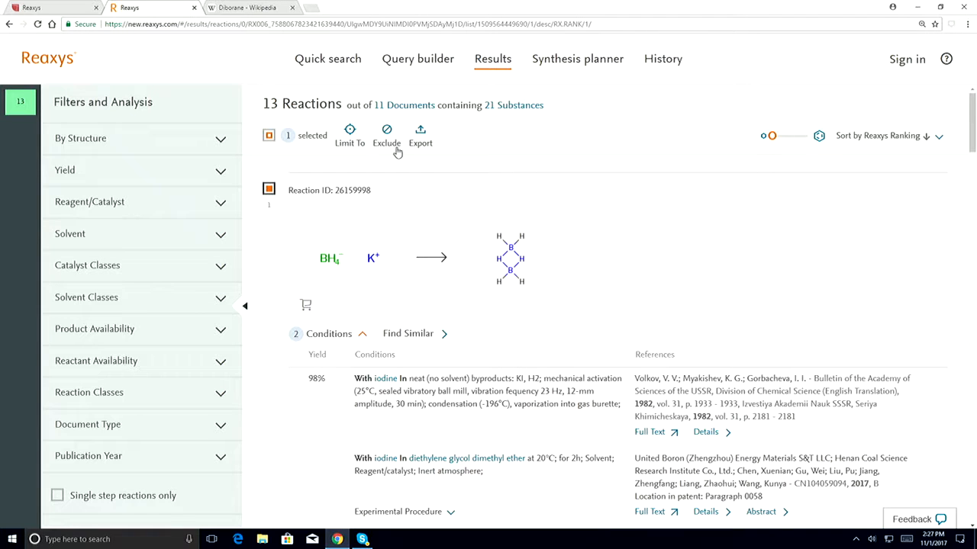
left_click(350, 144)
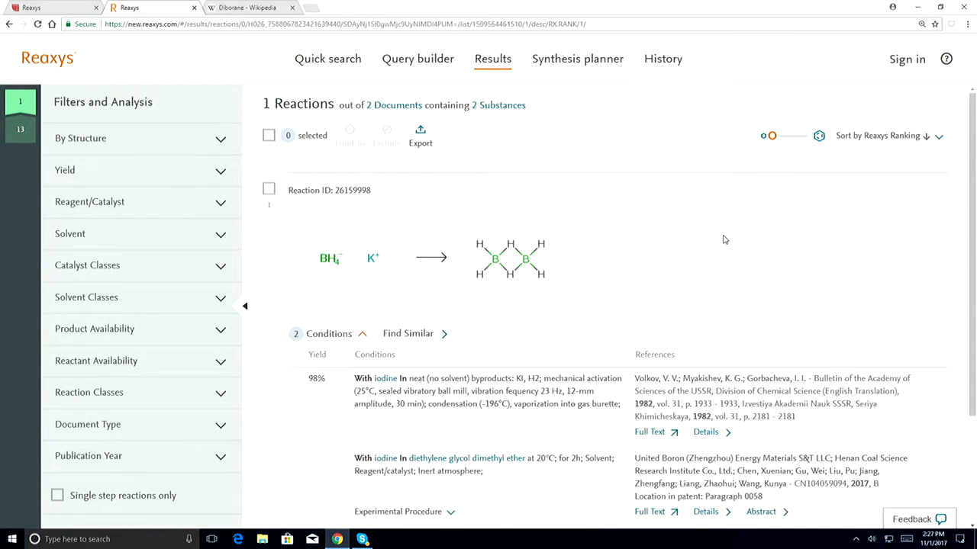
scroll(655, 247, "down", 3)
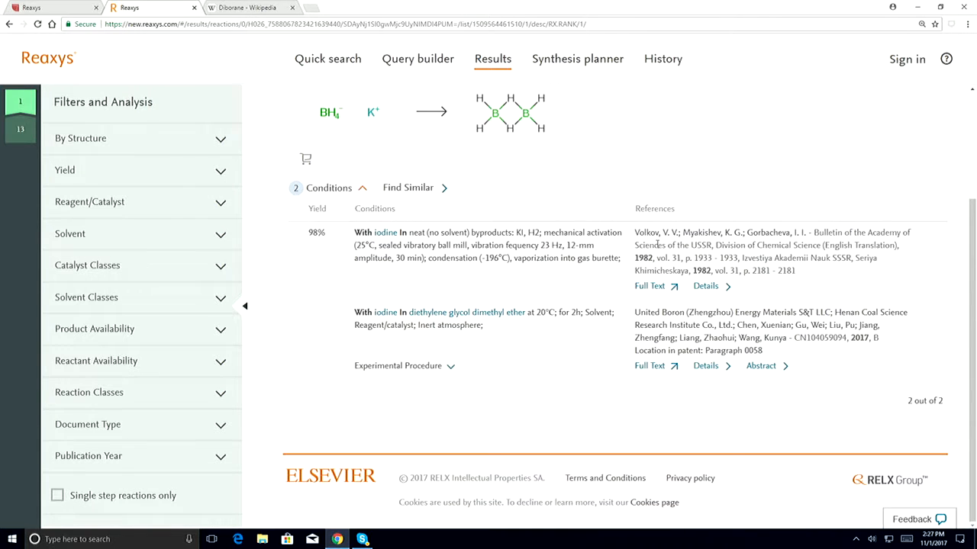
scroll(656, 247, "up", 3)
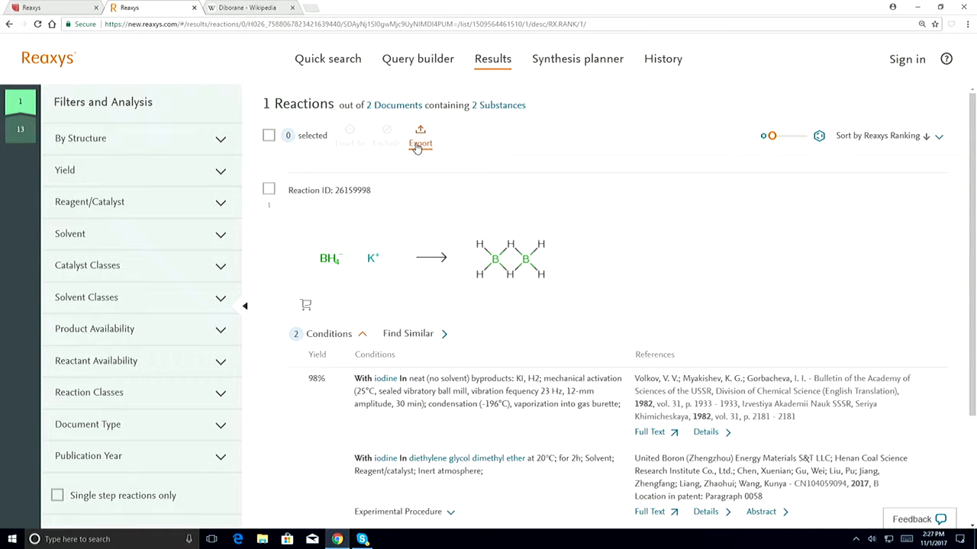
Step: Export all remaining results in PDF/Print format with all available data, and open the downloaded PDF
left_click(420, 144)
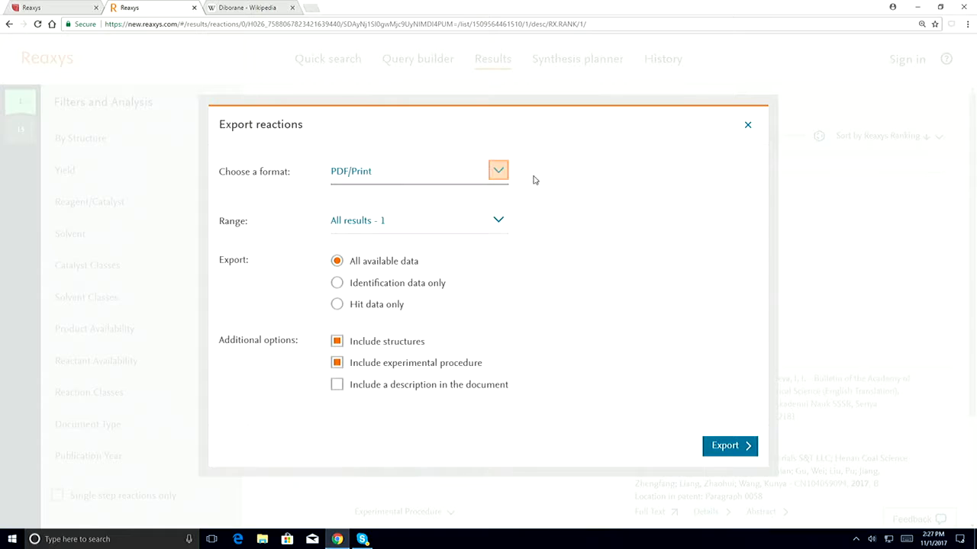
left_click(500, 172)
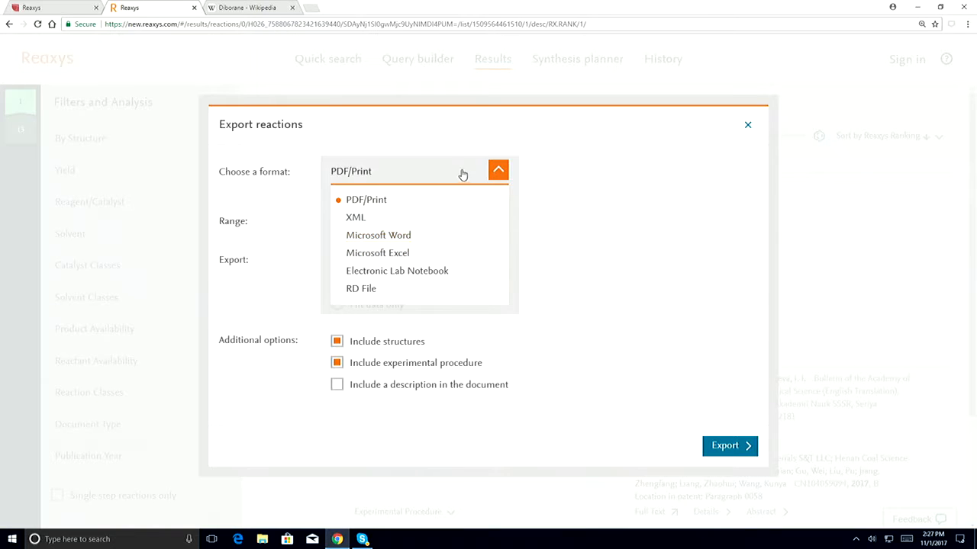
left_click(724, 449)
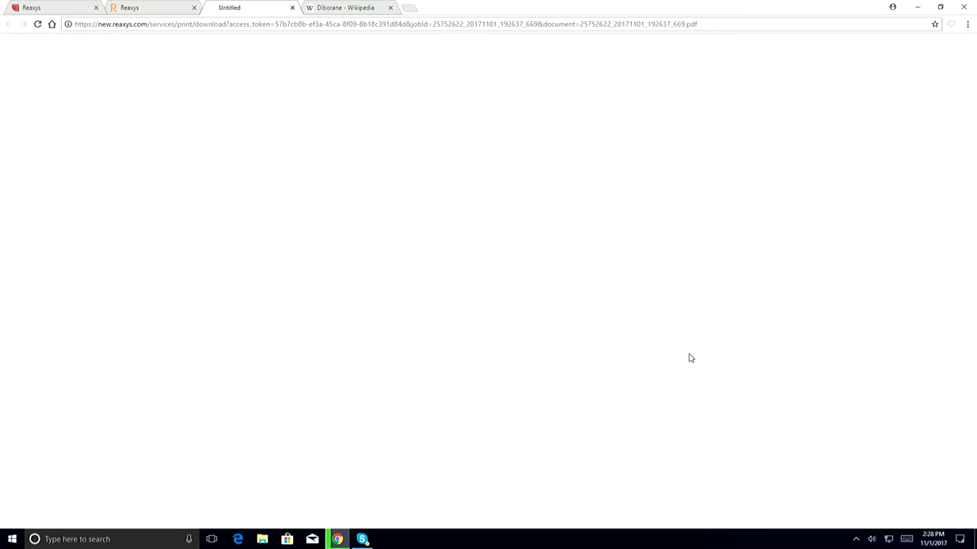
left_click(61, 519)
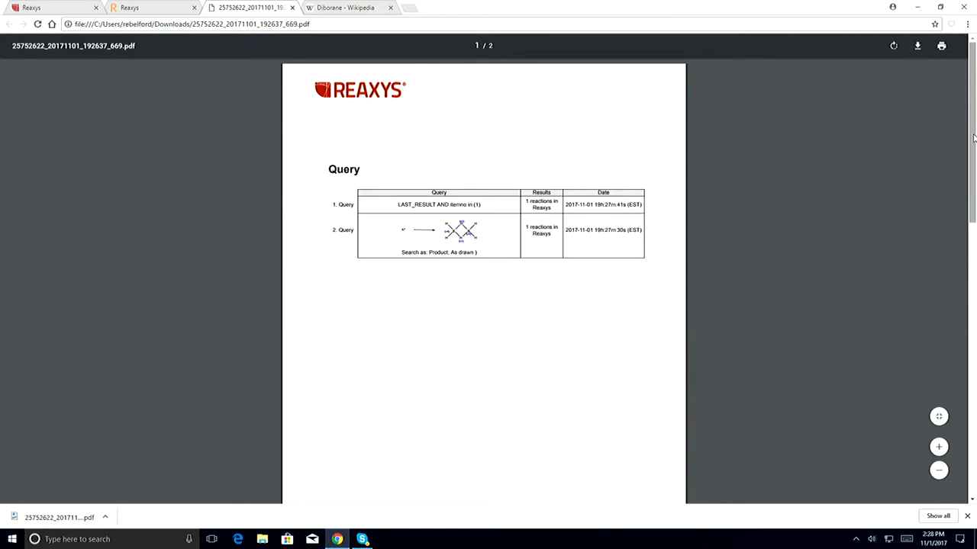
Step: Look through the exported PDF's second page for the reaction's conditions, experimental procedure and references
left_click_drag(973, 137, 974, 331)
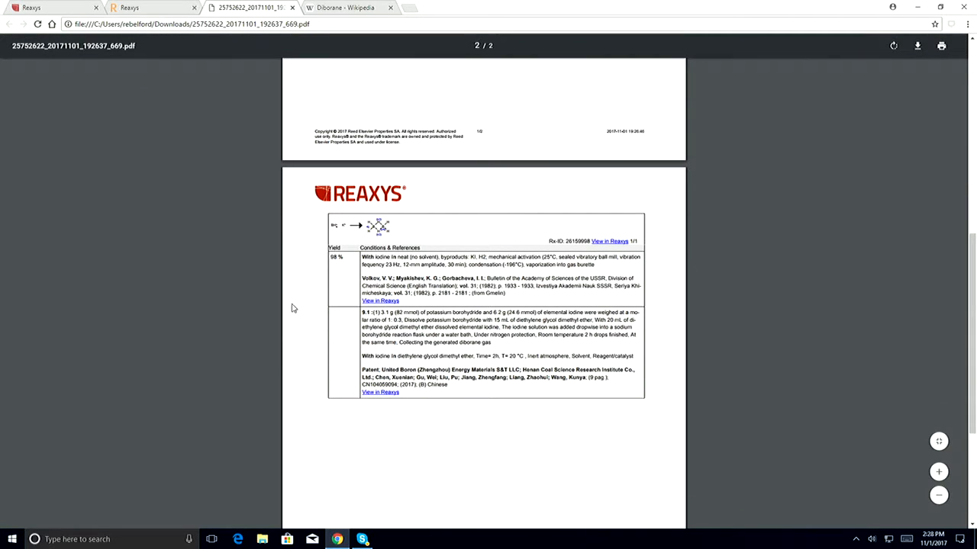
scroll(496, 384, "down", 3)
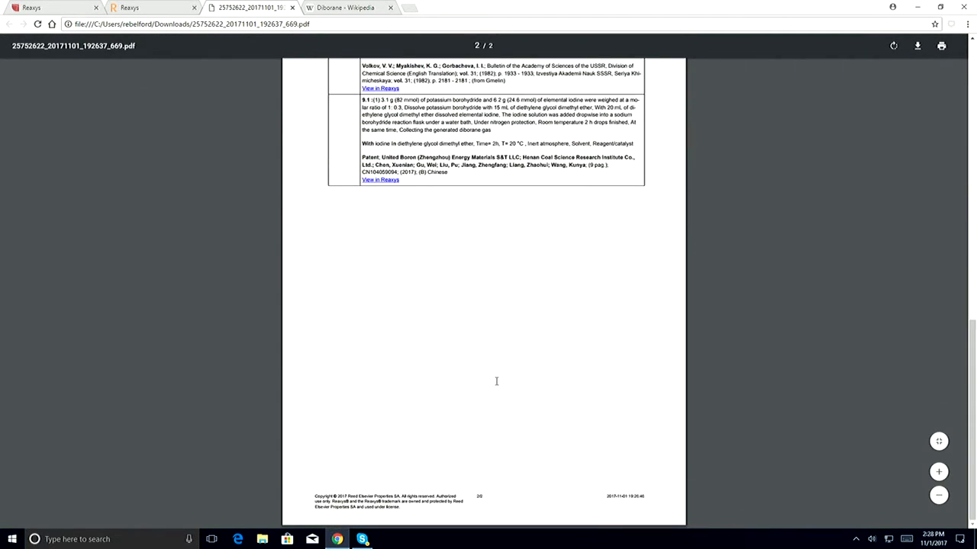
scroll(496, 384, "up", 3)
scroll(496, 383, "up", 2)
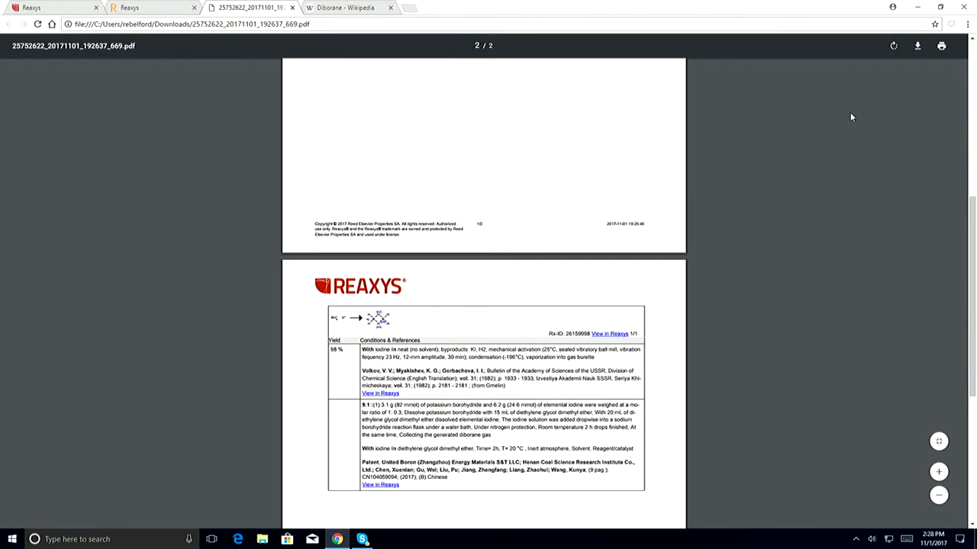